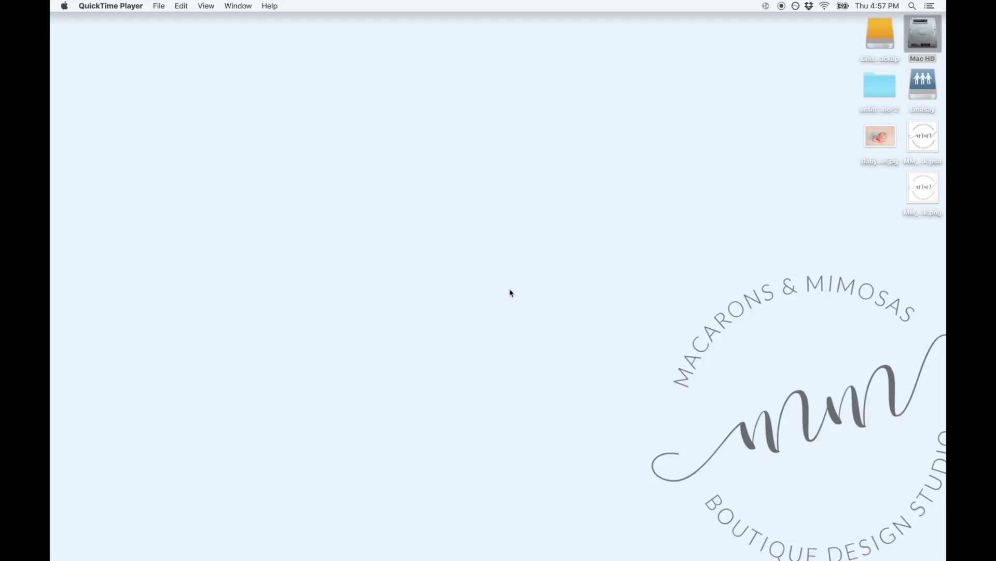
- Duplicate MM_submark.png on the desktop and place the copy beside the original
right_click(925, 194)
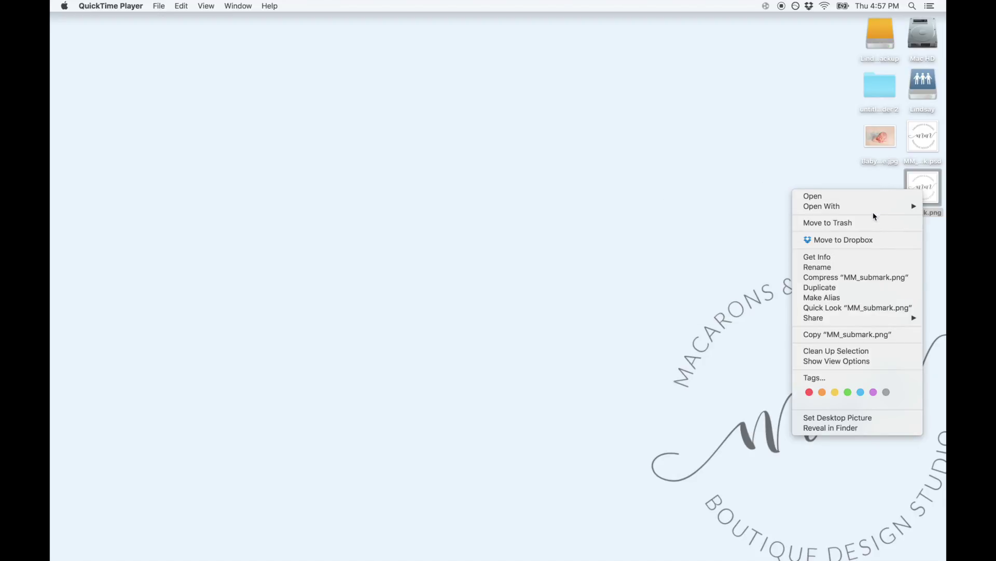
click(832, 287)
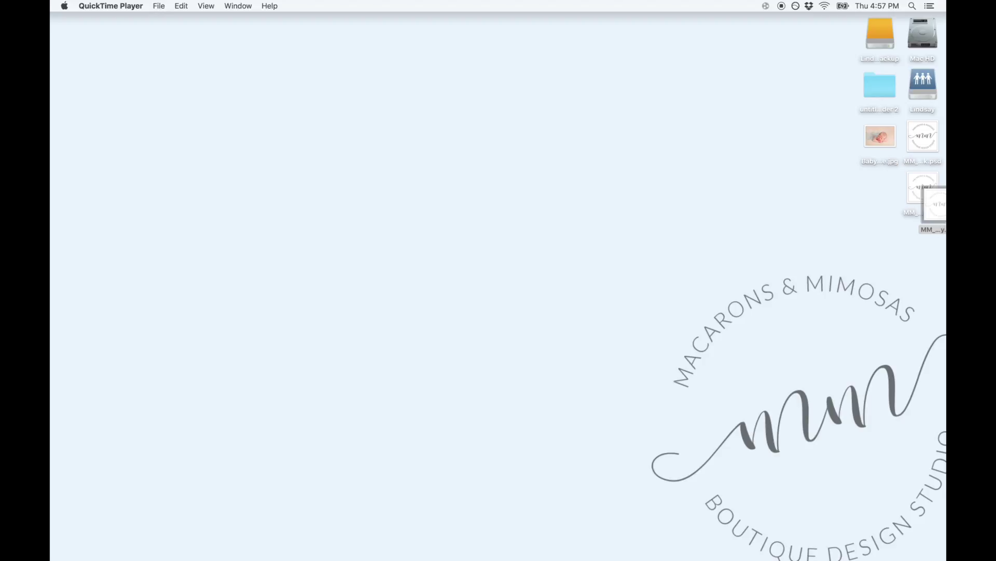
drag(934, 211, 871, 191)
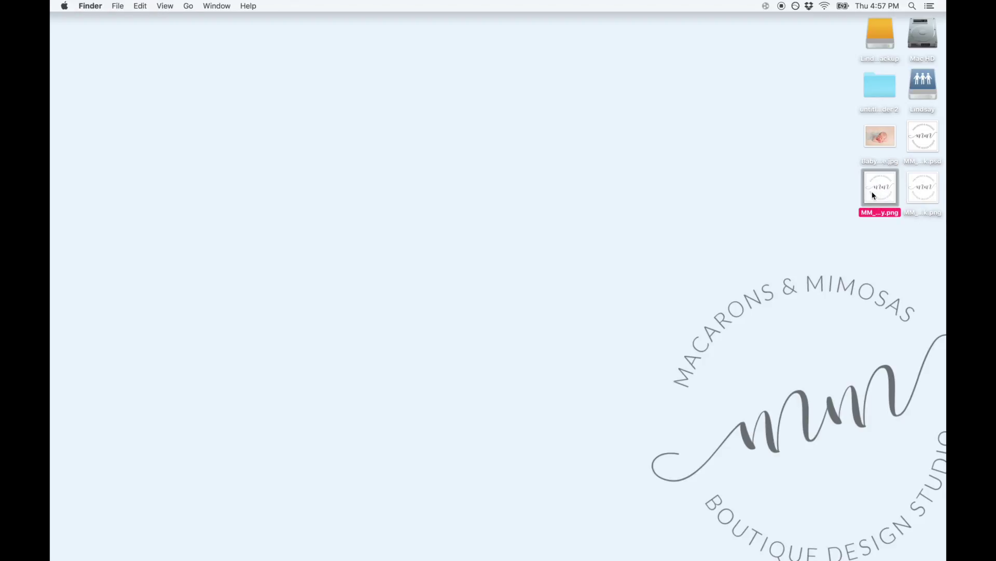
- Open the duplicated MM_submark copy.png in Adobe Photoshop CC 2015 and move its window clear of the tools
right_click(885, 191)
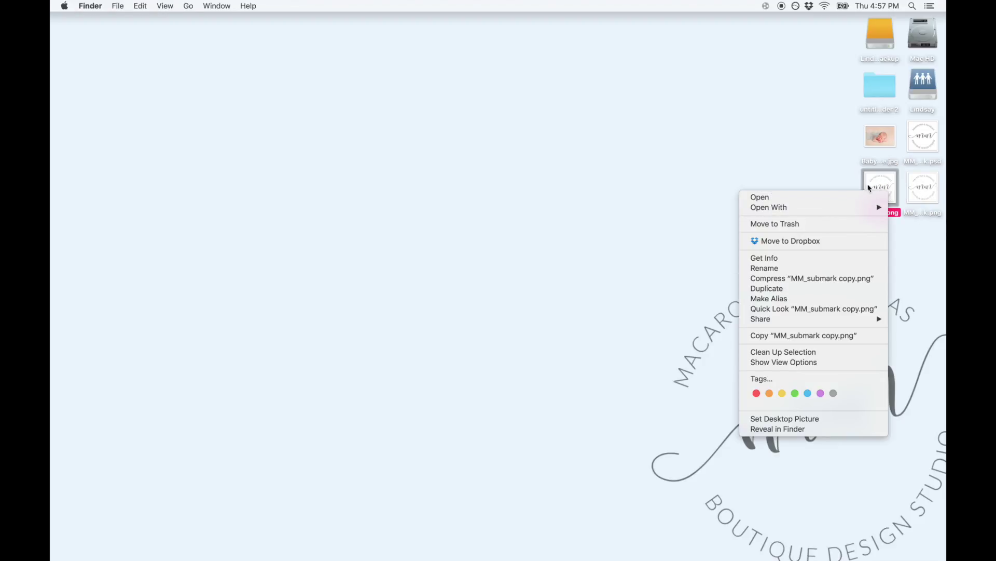
mouse_move(769, 210)
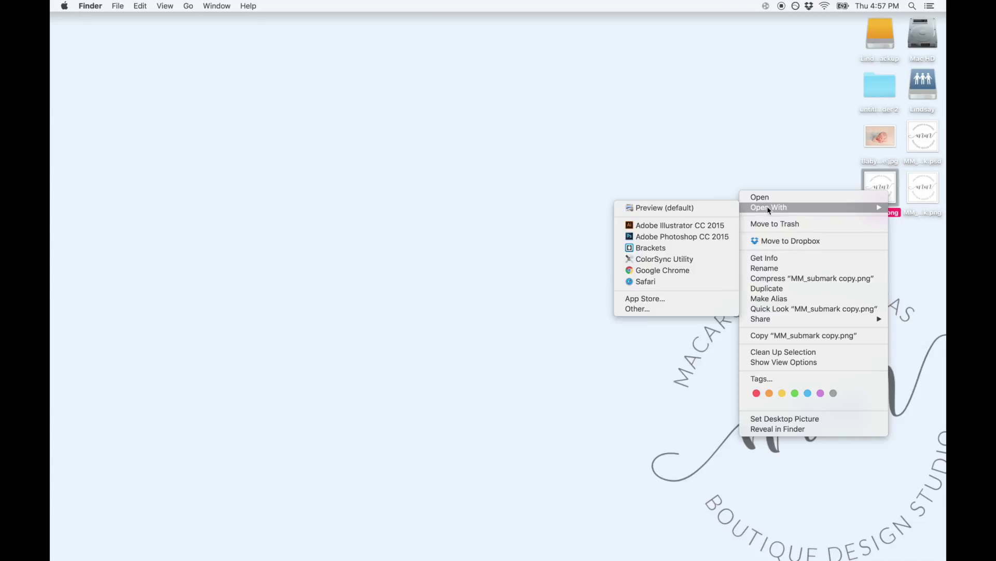
click(680, 237)
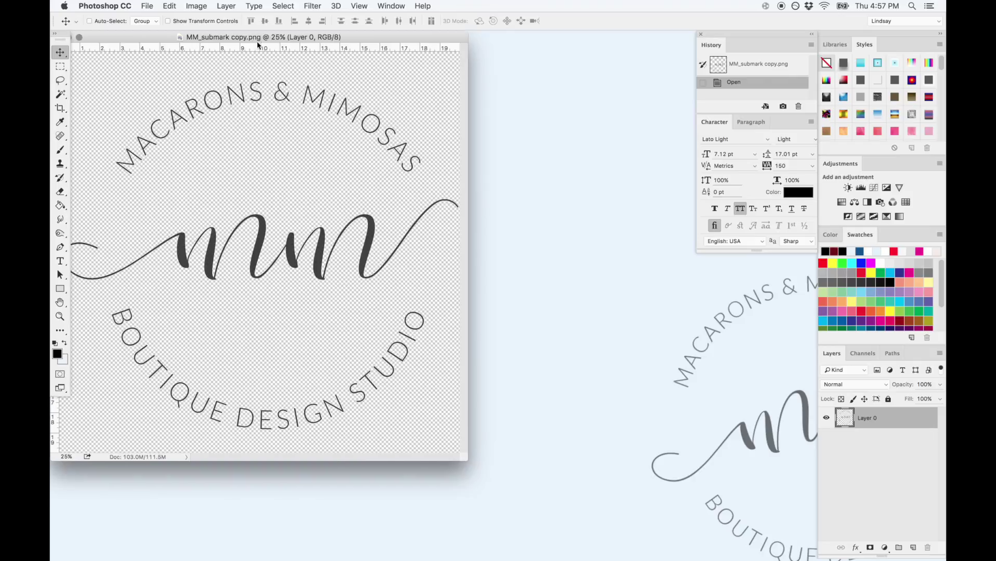
drag(253, 42, 306, 58)
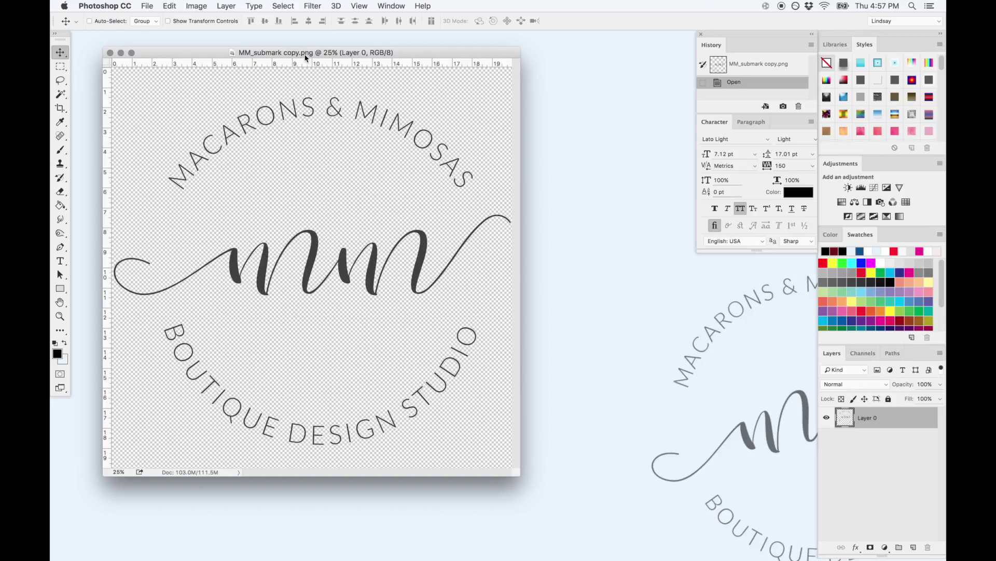
- Resize the logo image to 2500 pixels wide with proportions kept
click(203, 6)
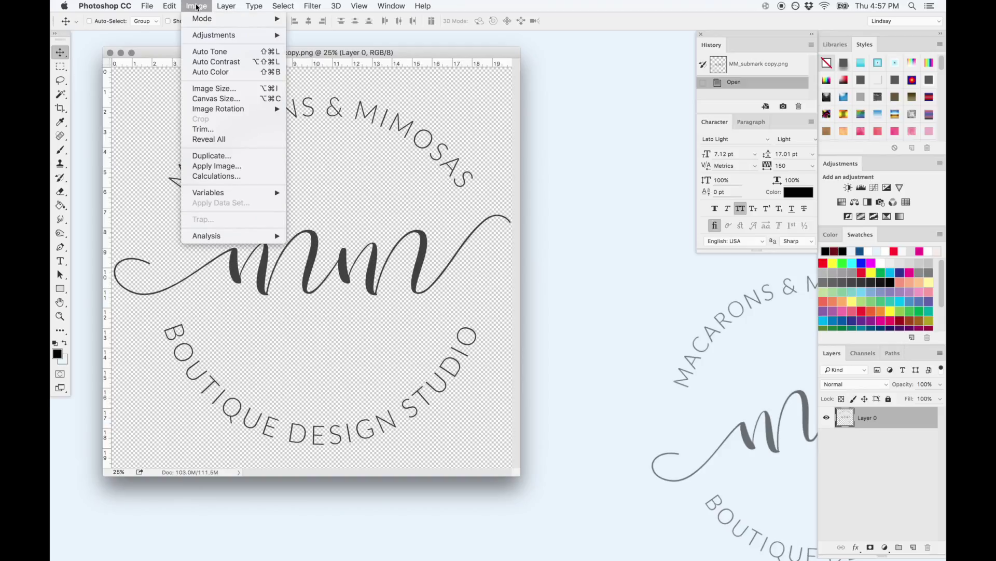
click(207, 89)
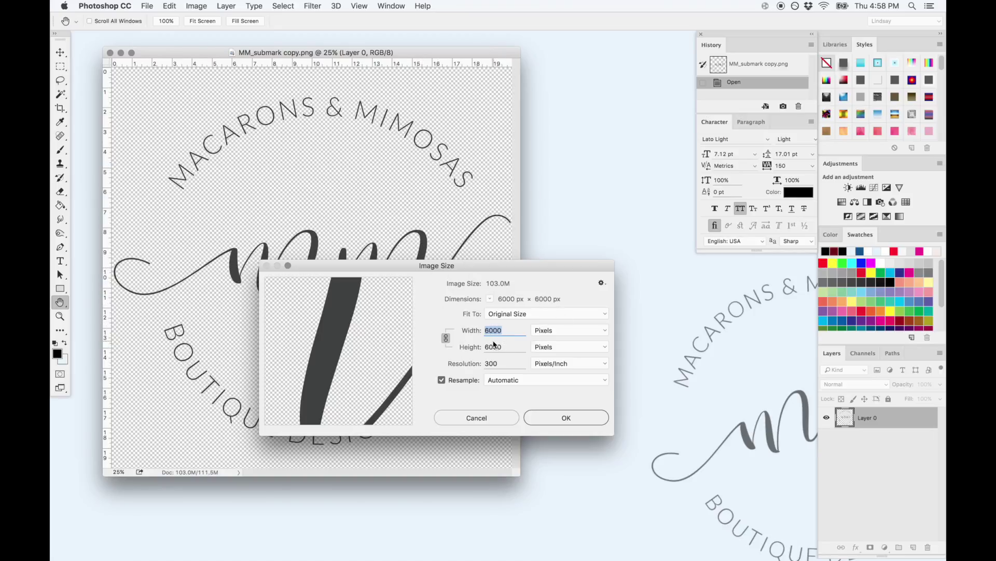
text(2500)
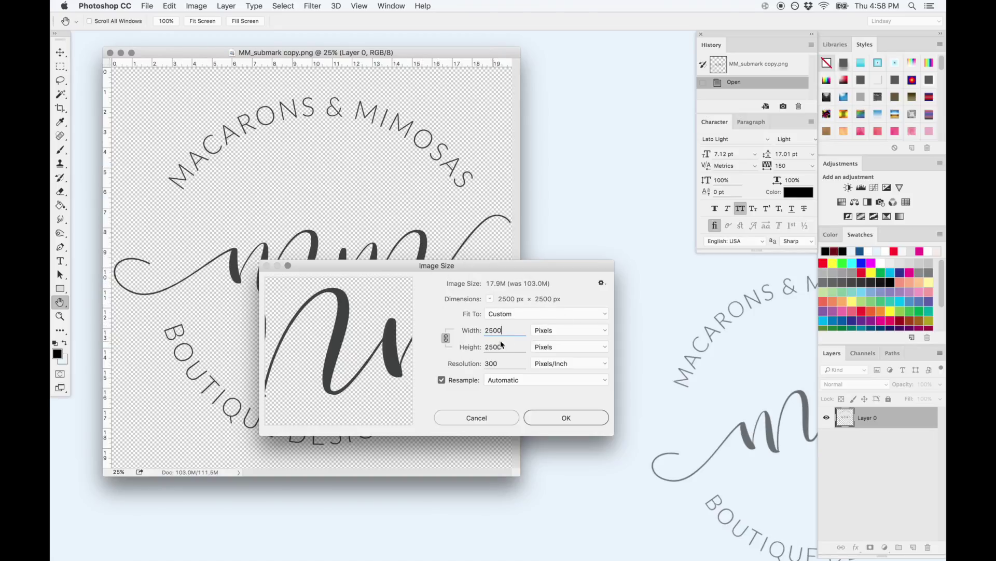
click(556, 418)
- Load the logo artwork on Layer 0 as a selection
key(v)
key(super+plus)
key(super+plus)
key(super+plus)
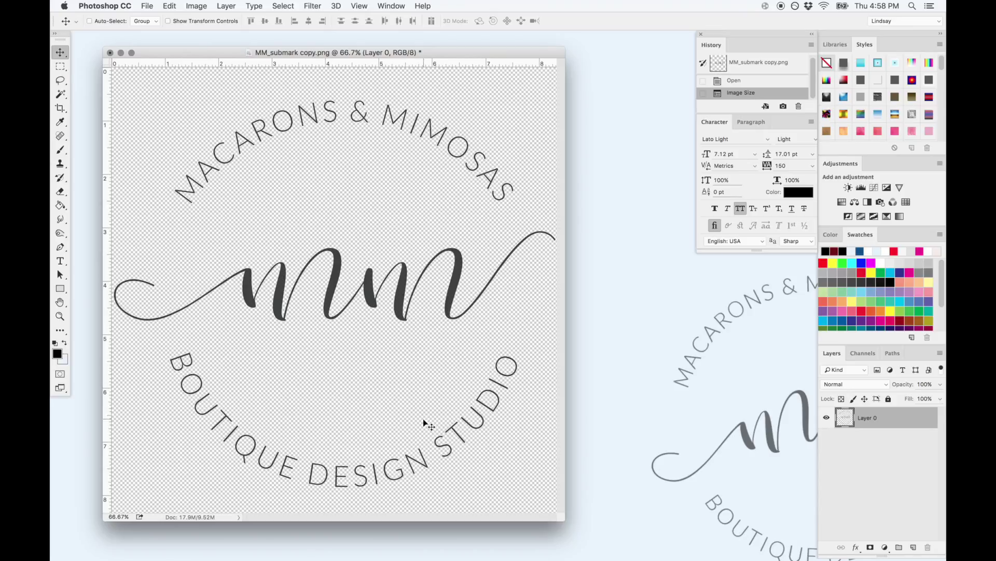
key(super)
drag(881, 417, 847, 419)
super+click(845, 418)
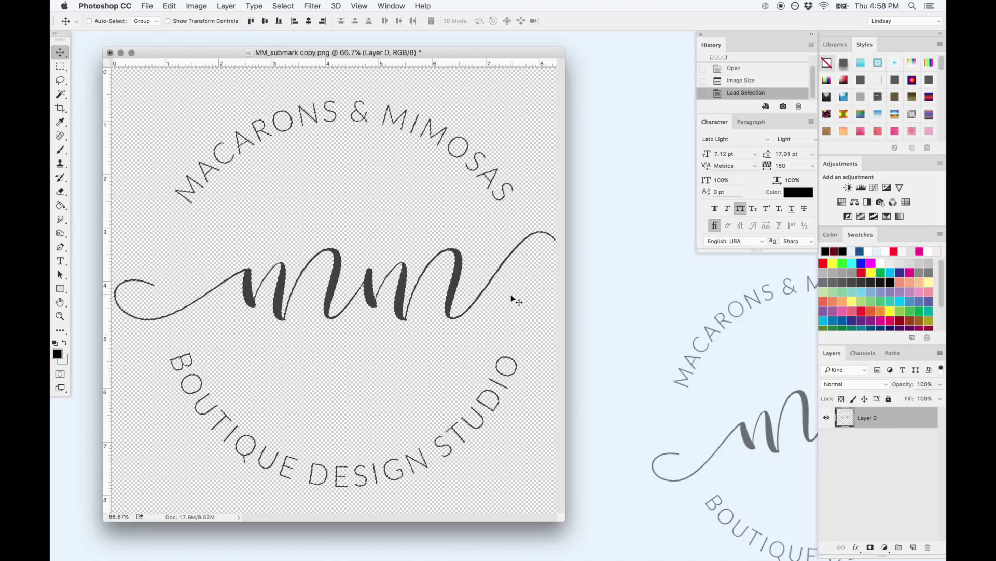
- Define the selected logo as a brush preset named "Macarons Stamp"
key(super+equal)
key(super+equal)
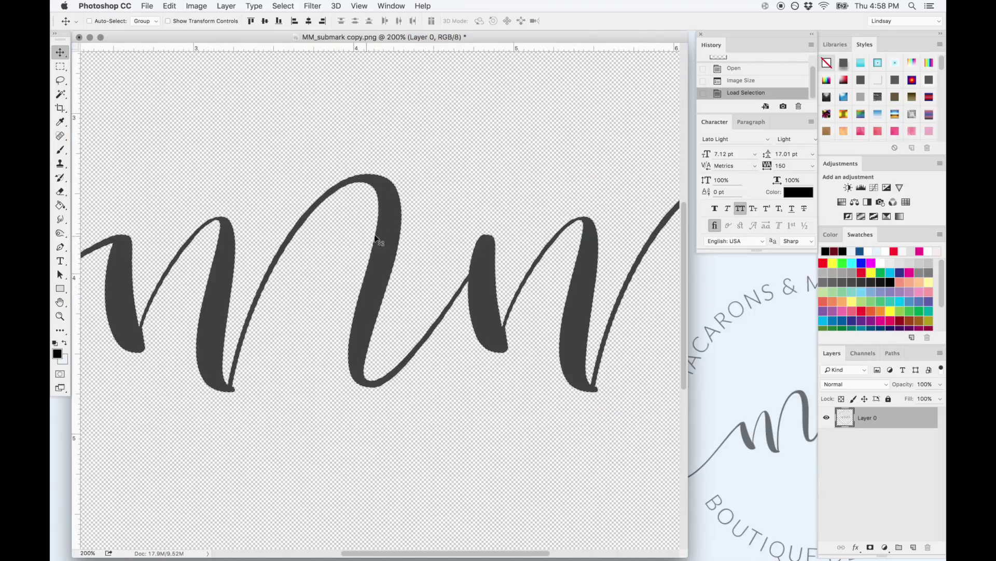
scroll(326, 219, up, 5)
scroll(326, 219, left, 6)
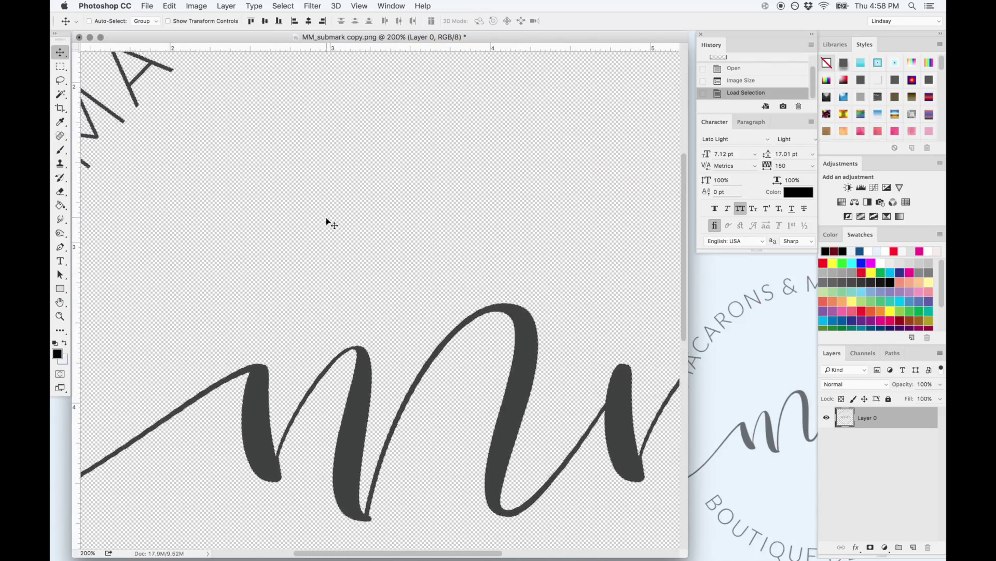
scroll(327, 218, up, 4)
scroll(326, 219, right, 3)
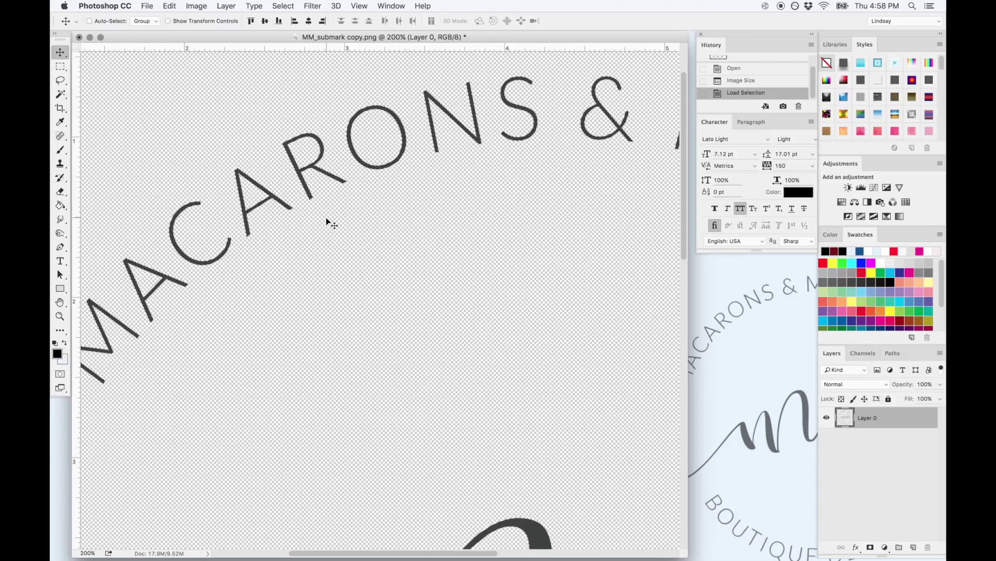
click(171, 6)
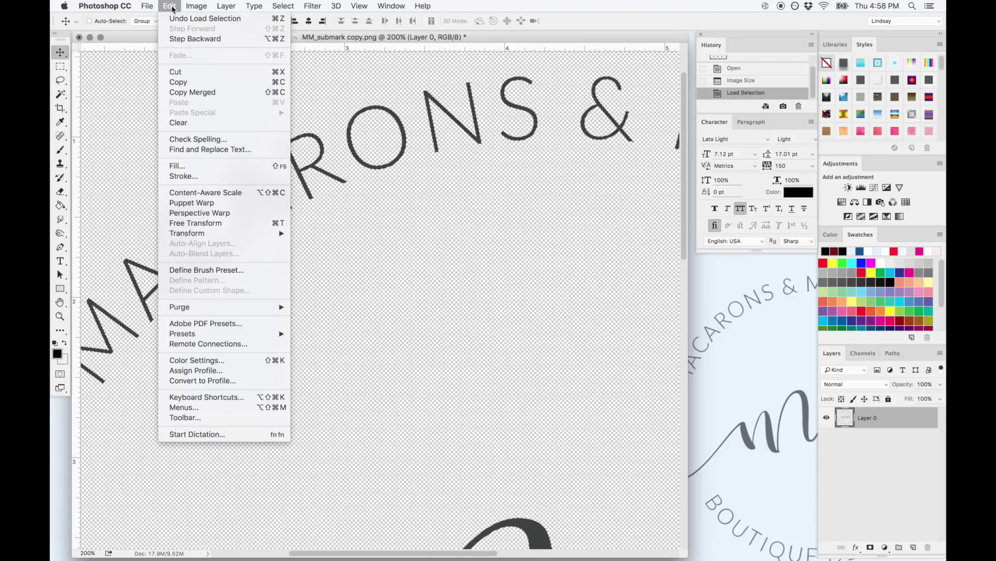
click(198, 270)
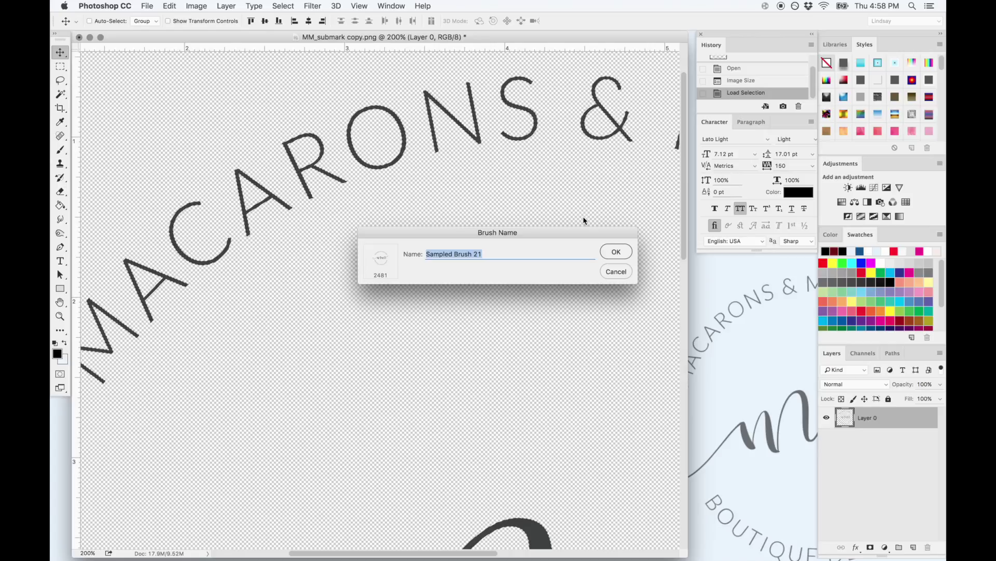
text(Macaro)
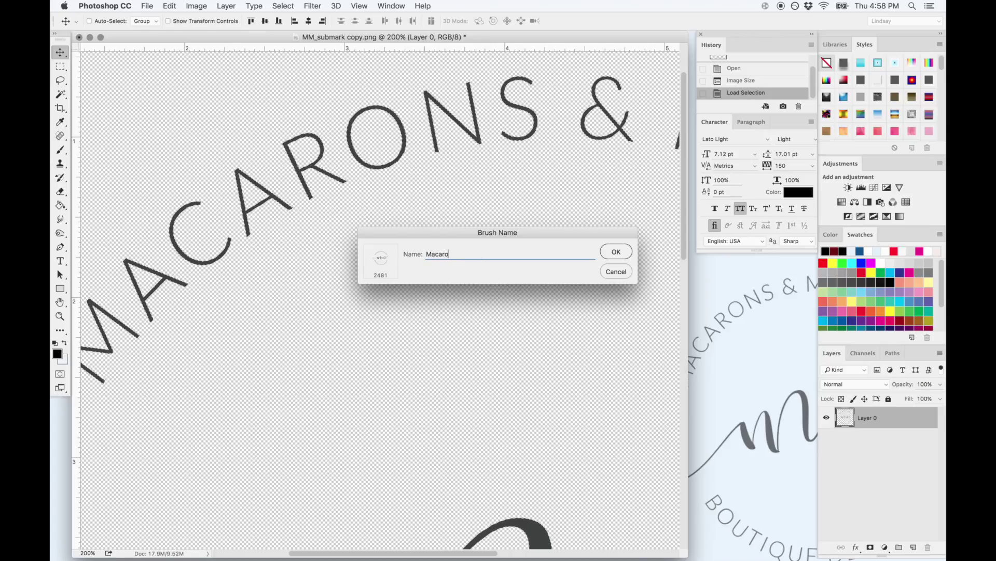
text(ns Stamp)
click(613, 252)
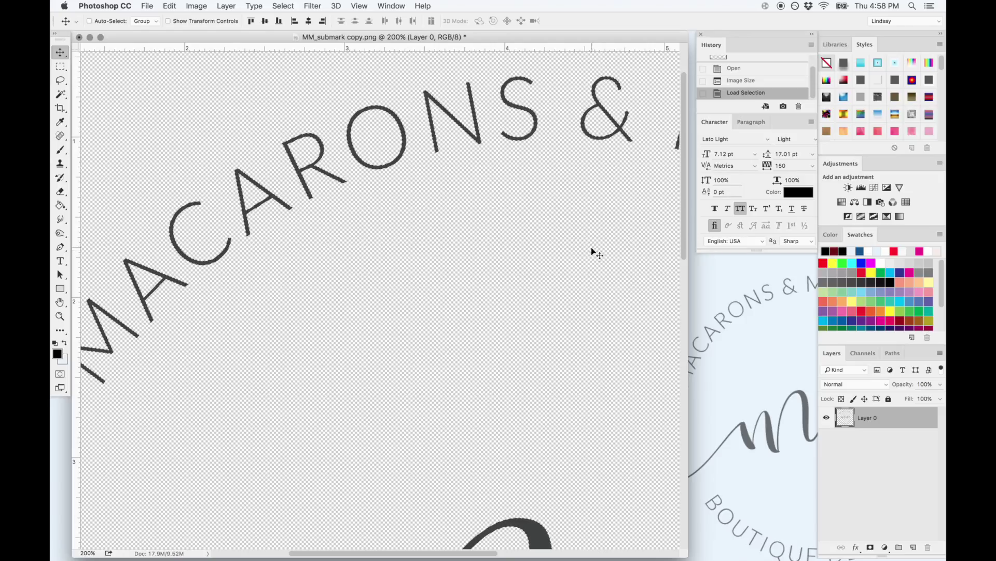
- Close the logo copy without saving and open Baby_image.jpg from the desktop in Adobe Photoshop CC 2015
click(79, 37)
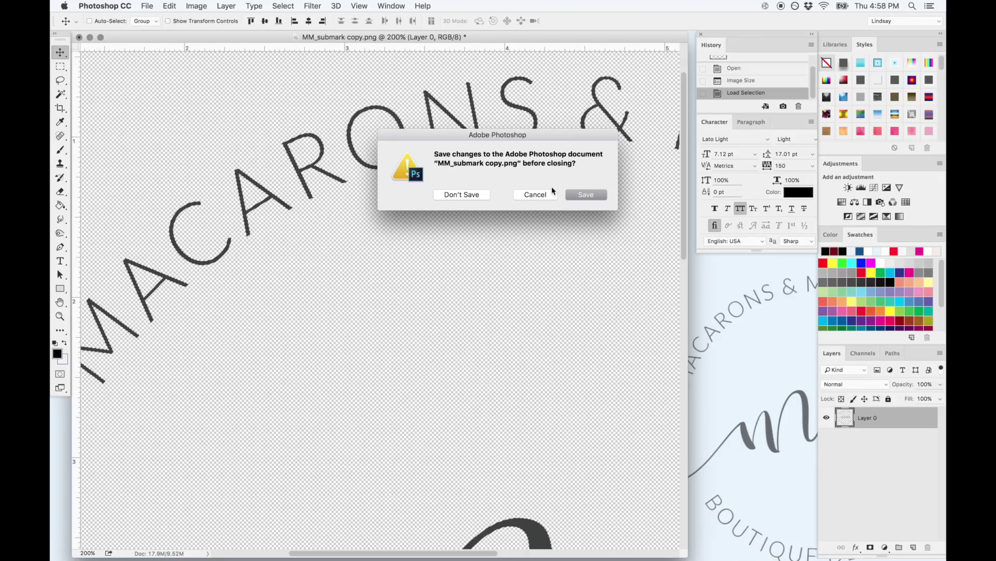
click(462, 195)
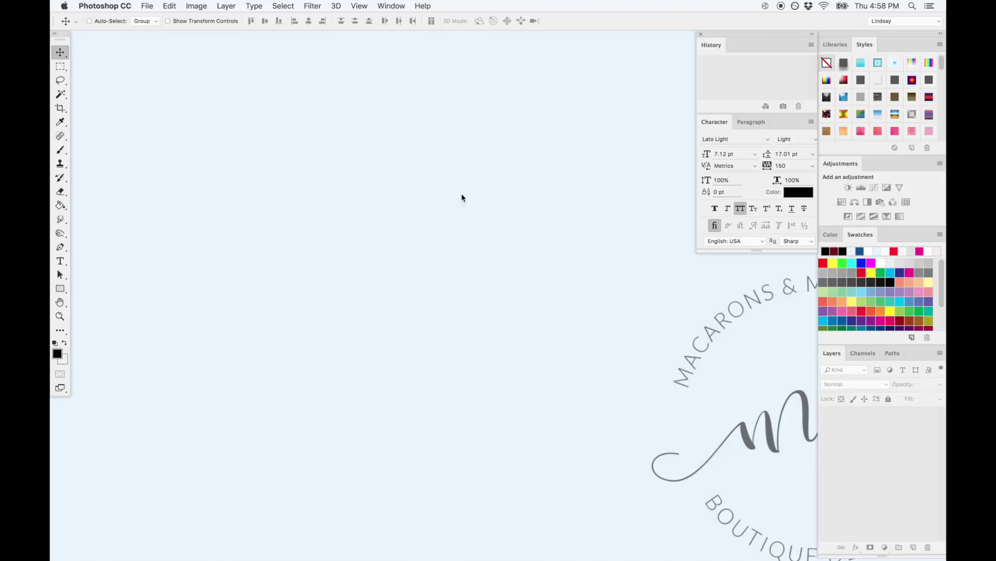
click(459, 177)
click(871, 135)
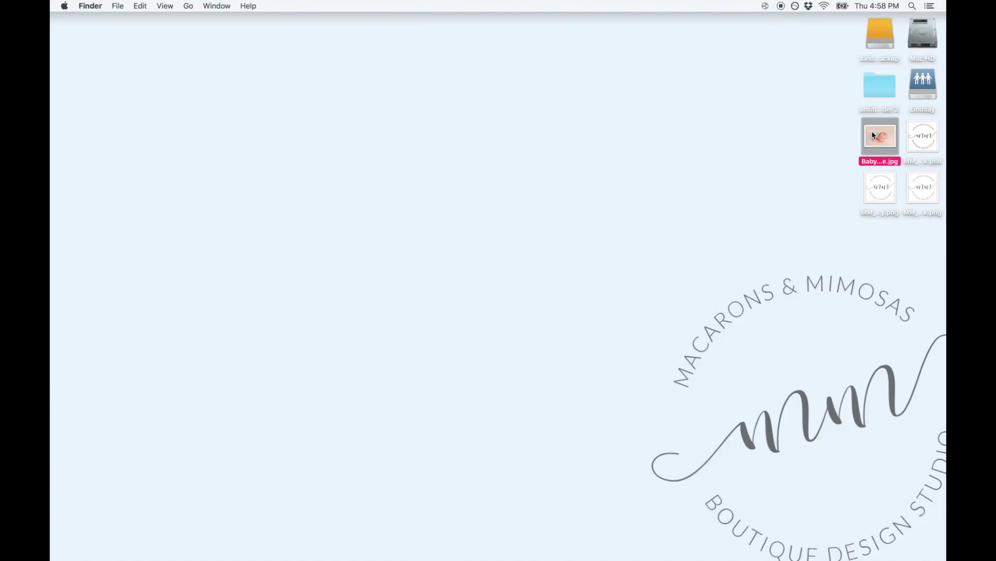
right_click(872, 134)
mouse_move(843, 147)
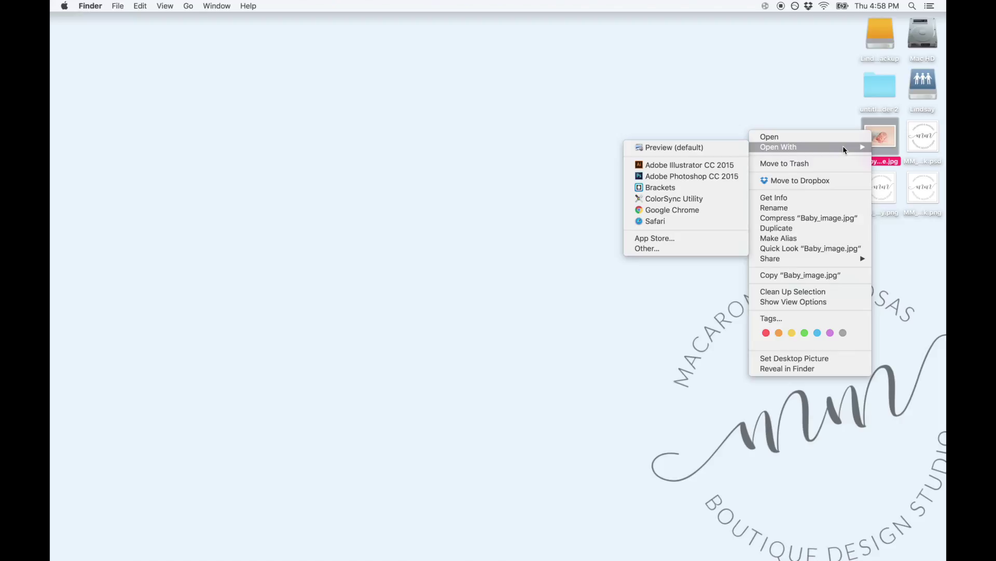
click(707, 180)
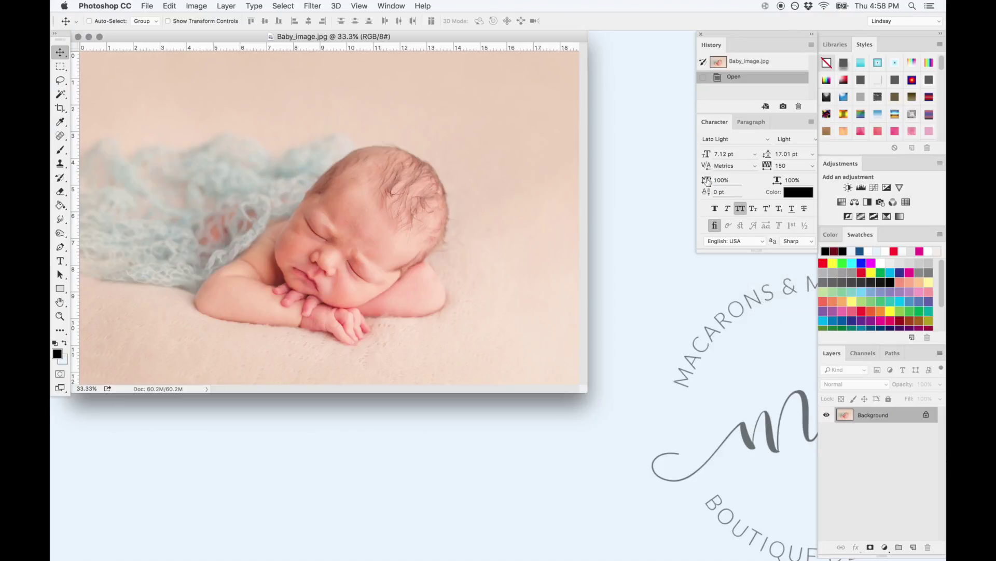
drag(232, 42, 319, 75)
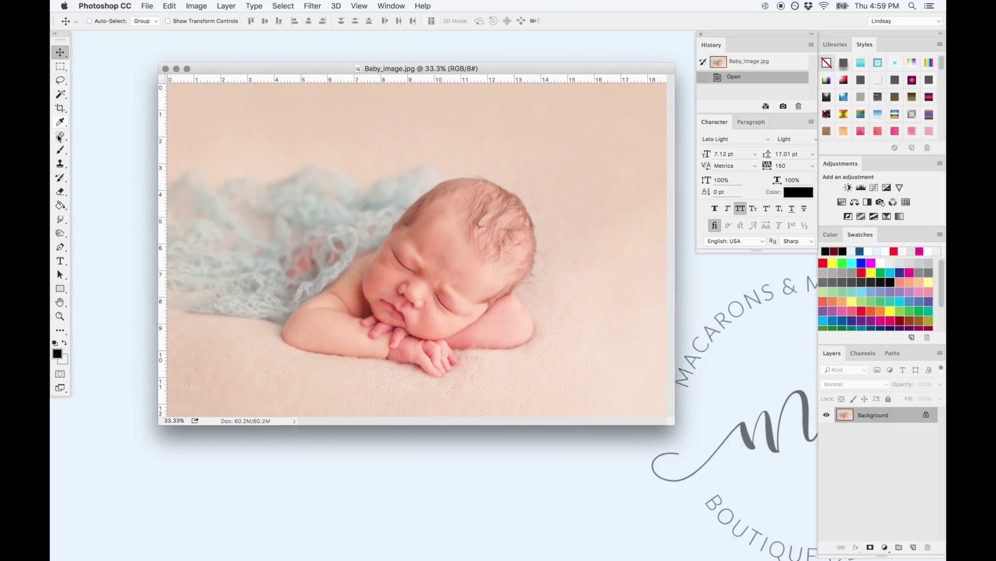
- Activate the Brush tool with the logo stamp brush and reduce its size to 1760 px
click(60, 152)
click(106, 21)
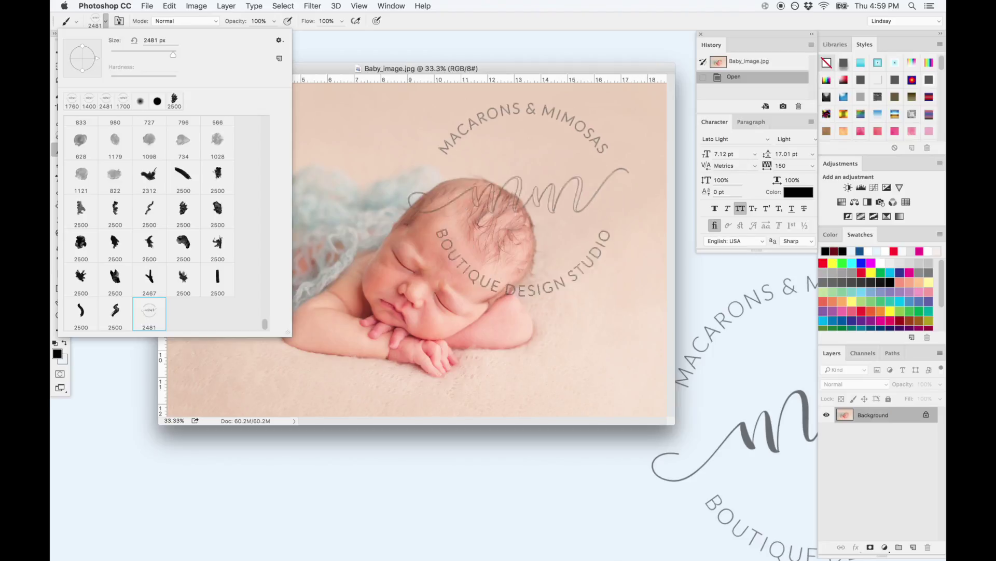
drag(173, 54, 170, 52)
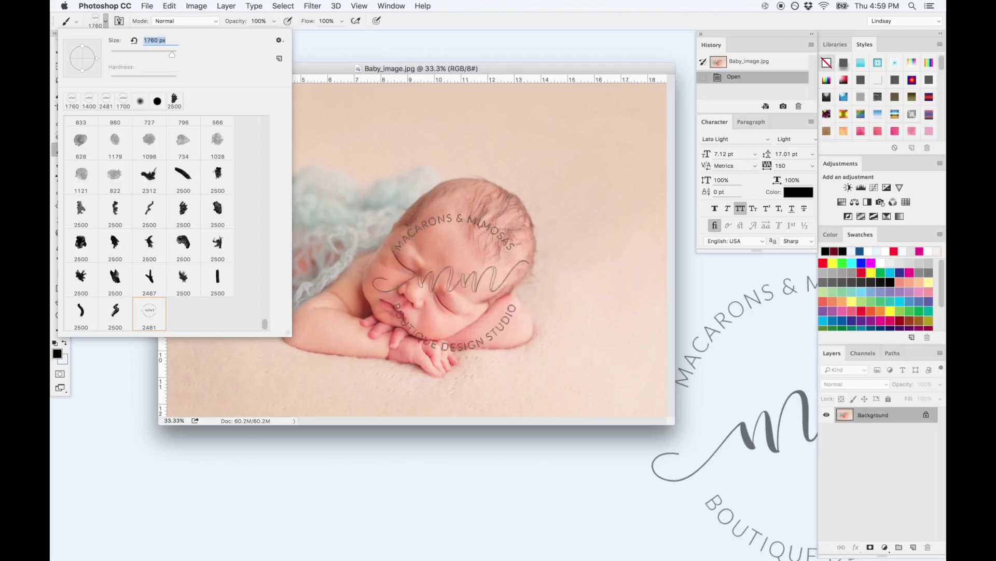
- Add a new layer above the photo and stamp the black logo once in the photo's lower-right corner
drag(511, 73, 505, 69)
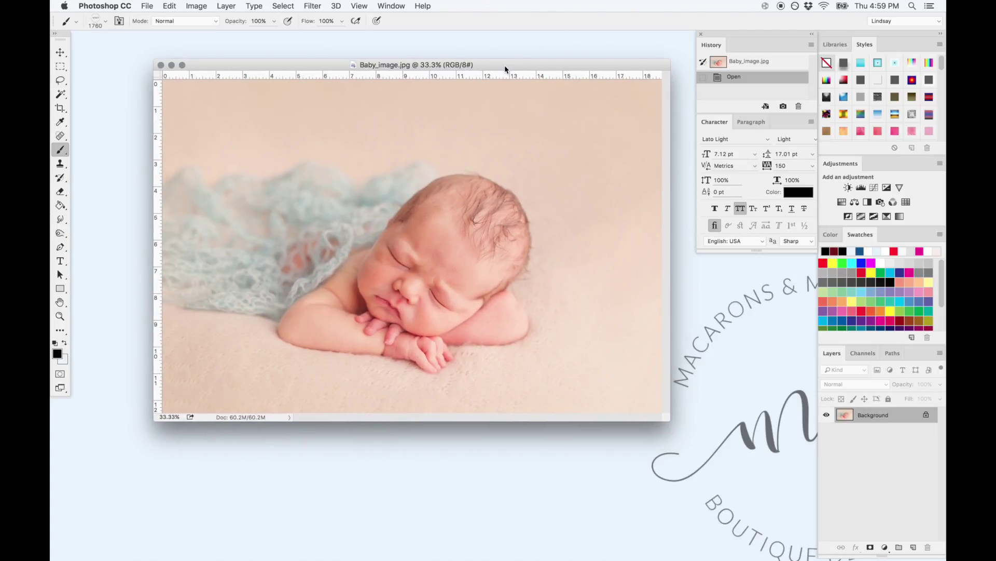
click(913, 547)
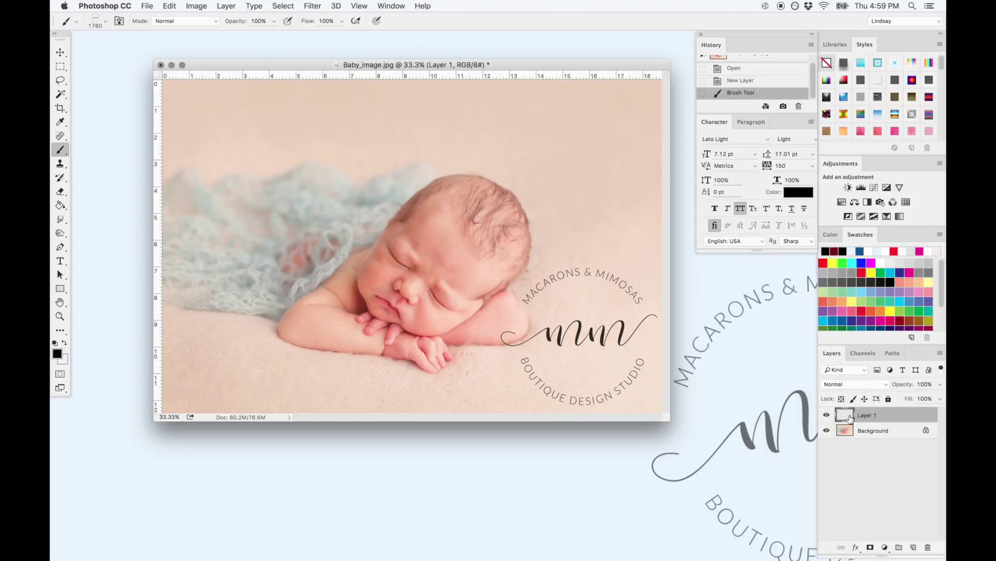
- Free Transform the stamped logo to about 87% scale, rotate it about -10°, and fit it in the photo's lower-right corner
key(super+t)
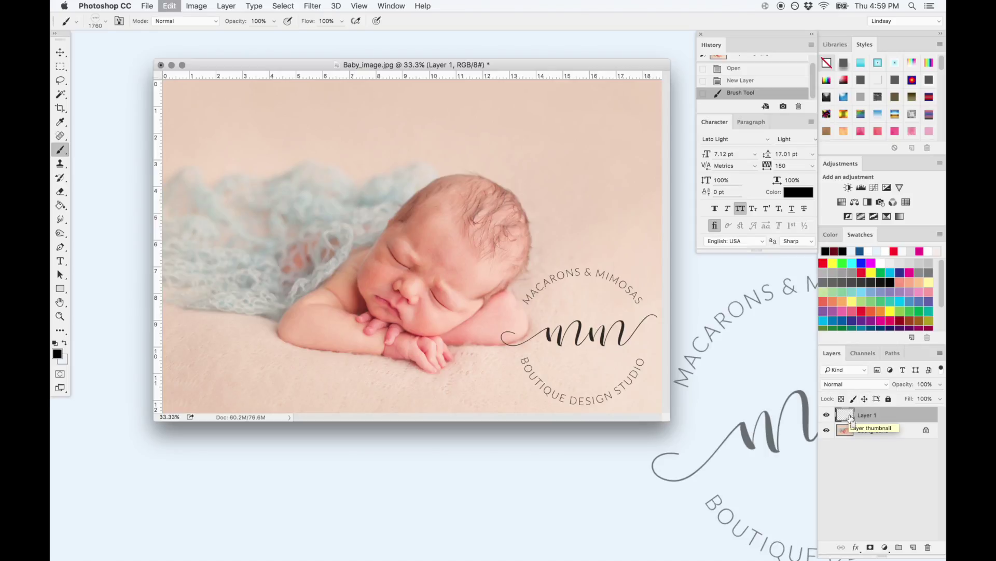
drag(652, 260, 629, 283)
drag(615, 326, 628, 321)
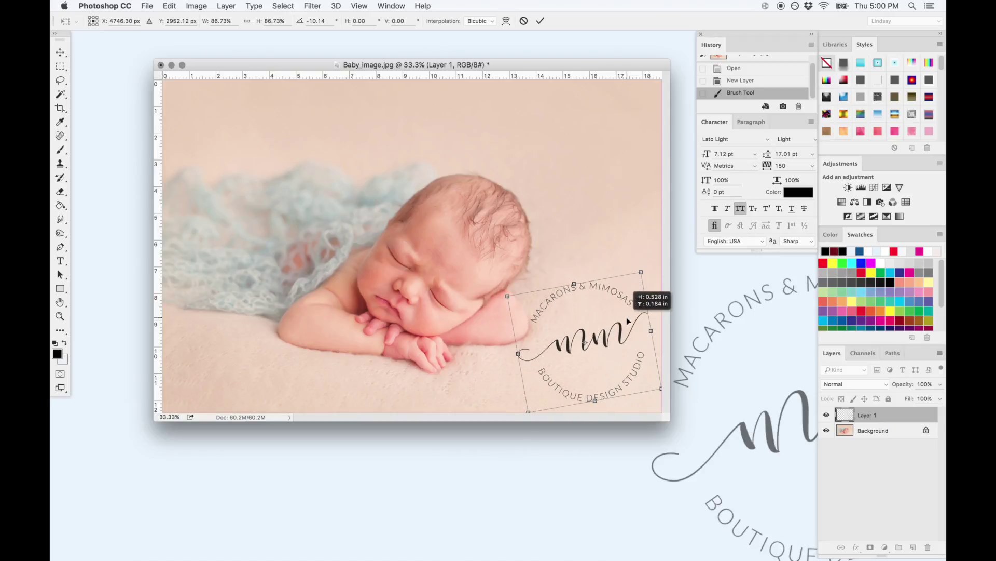
key(Return)
key(b)
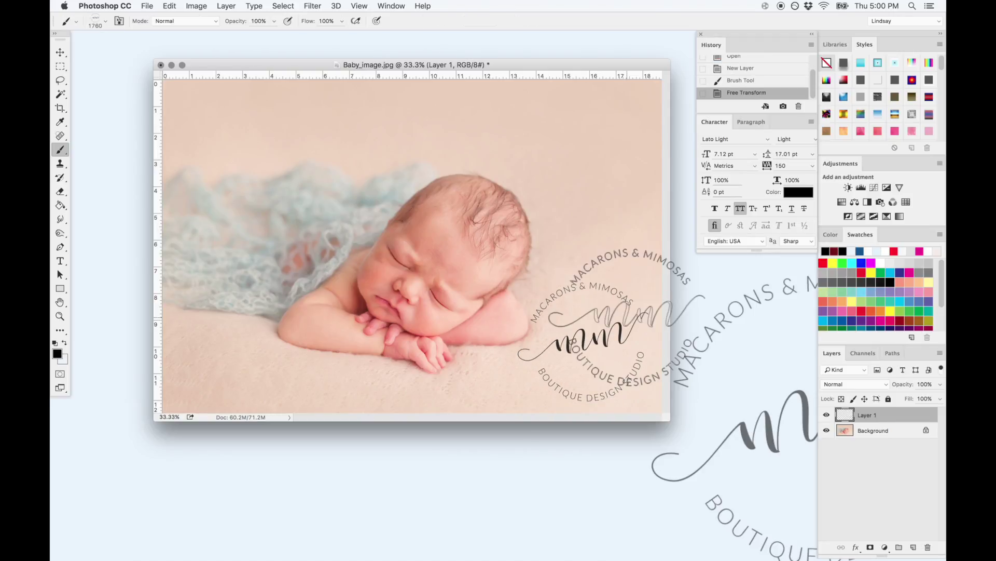
- Switch to the Move tool and lower the opacity of the logo layer to 51%
click(59, 53)
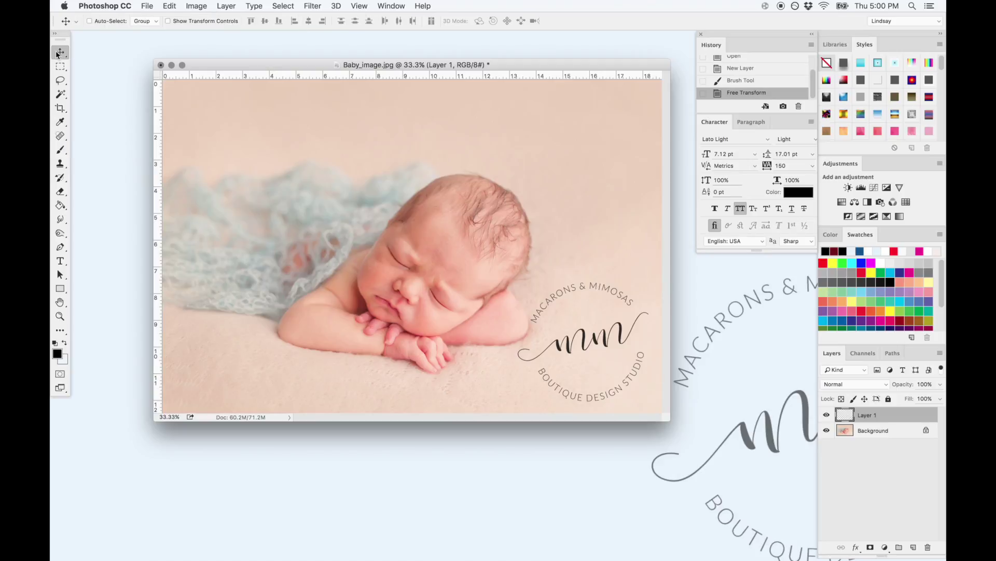
click(940, 384)
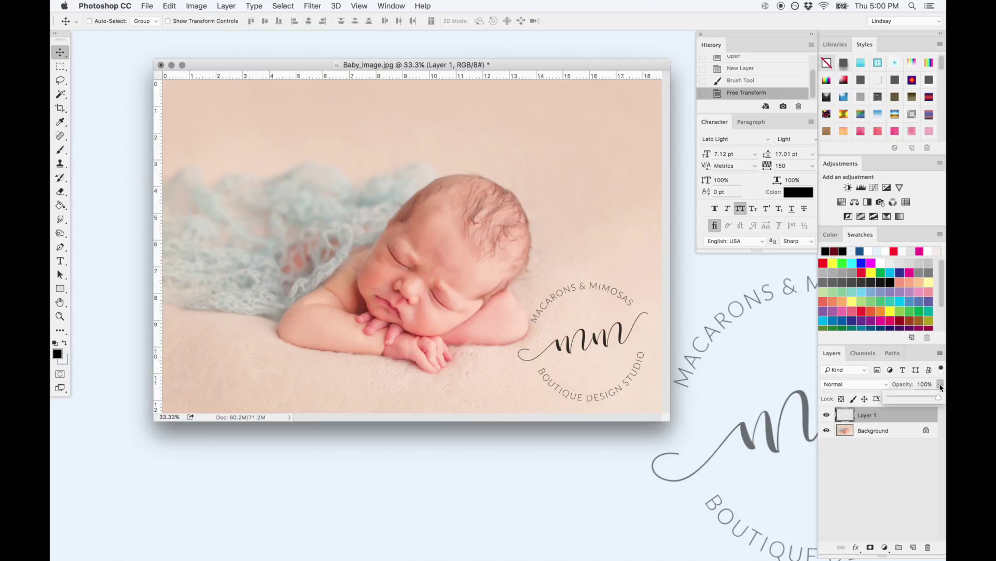
drag(936, 395, 914, 397)
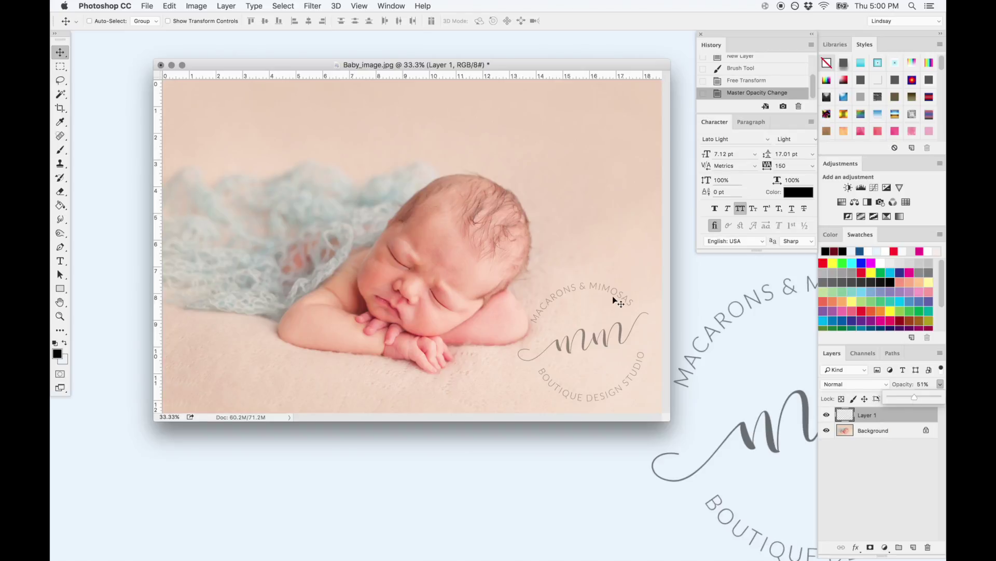
click(881, 417)
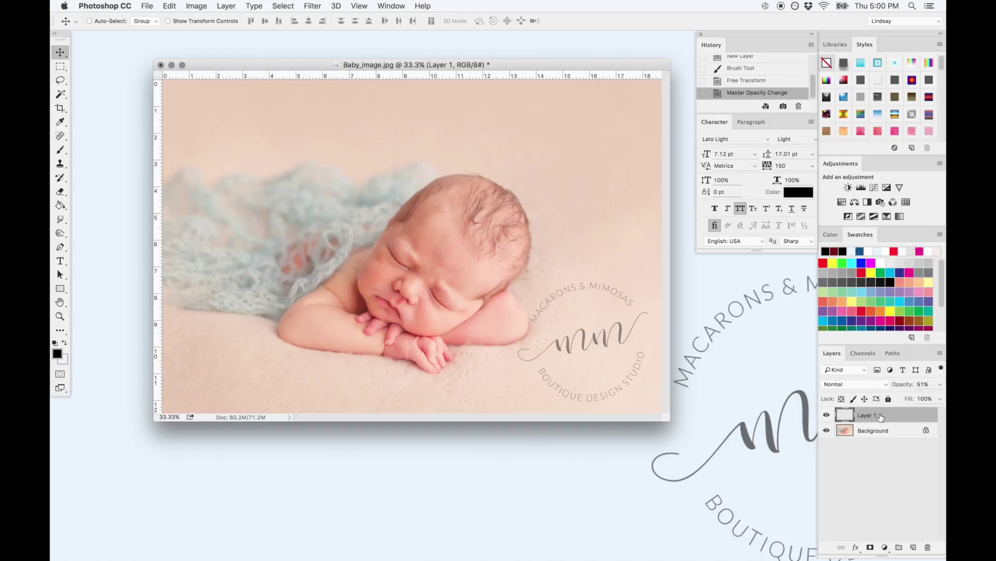